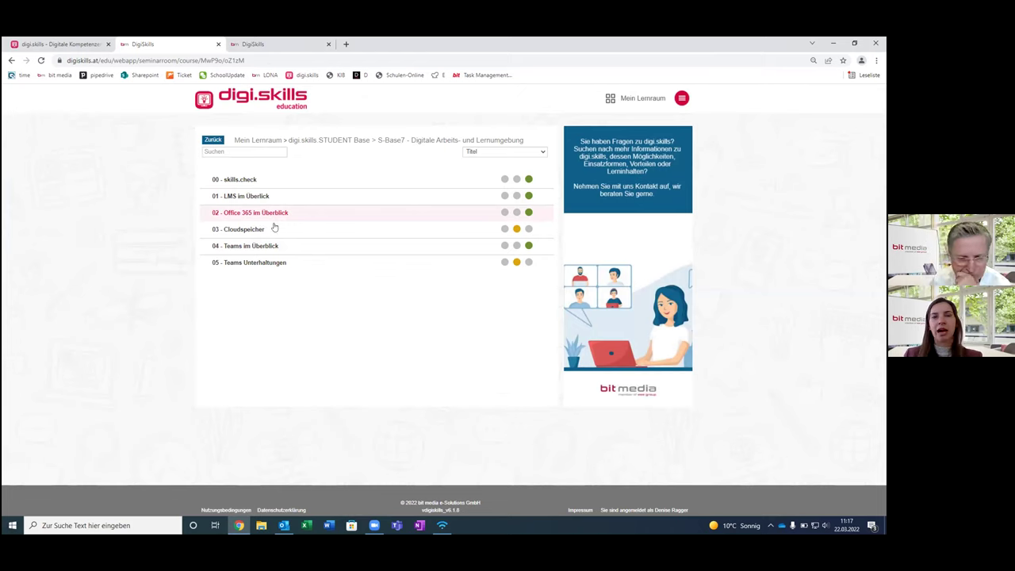
# Open the administration area and examine the role options in the user creation form (Benutzeranlage).
pyautogui.click(683, 101)
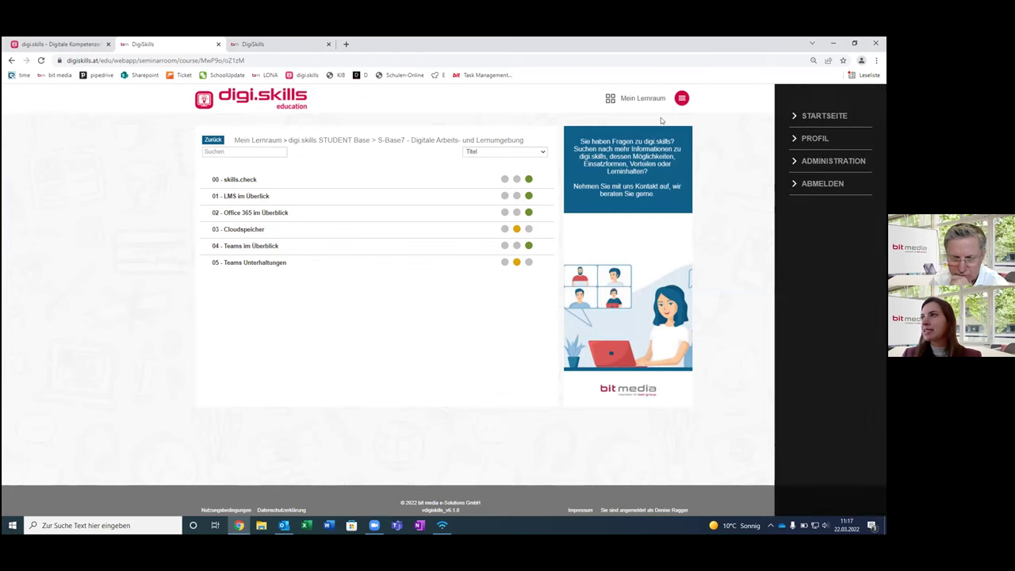
pyautogui.click(831, 161)
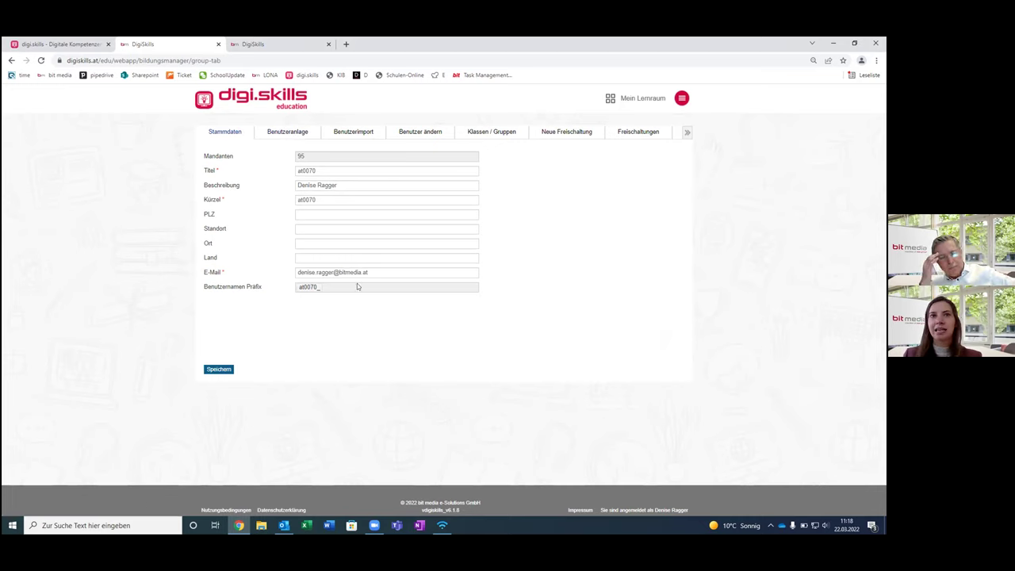
pyautogui.click(302, 137)
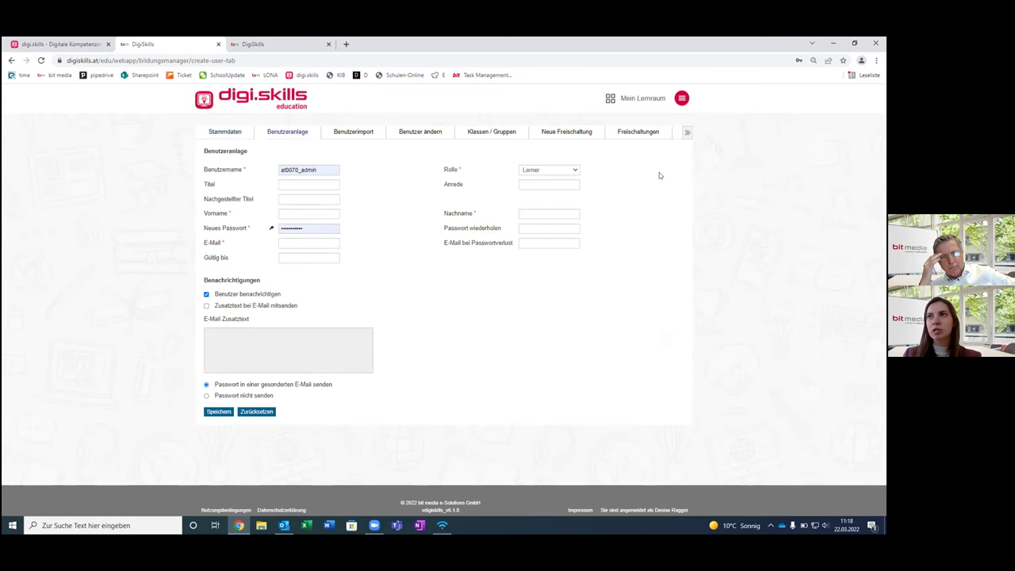
pyautogui.click(576, 172)
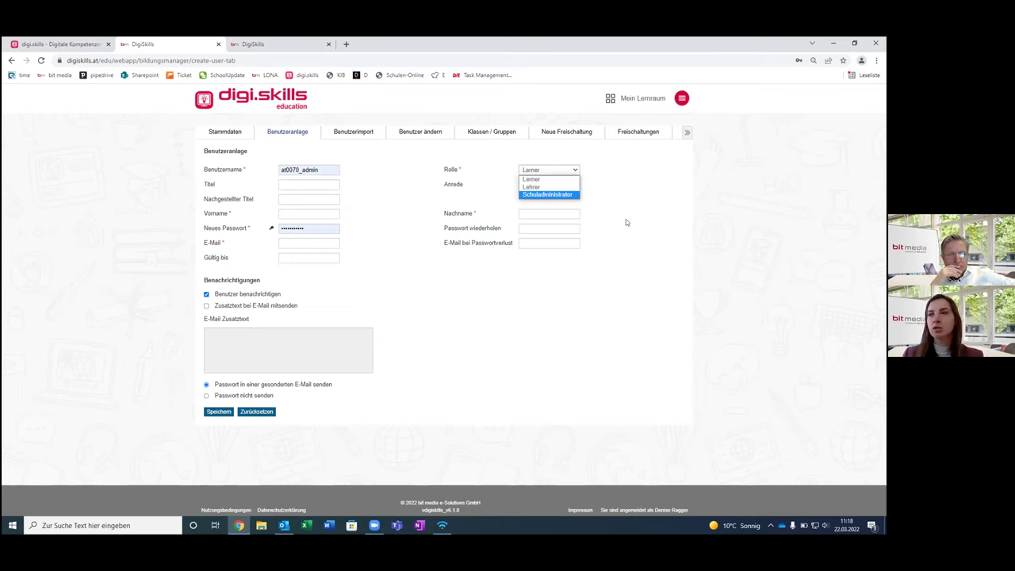
# Review the Benutzerimport, Benutzer ändern and Klassen / Gruppen pages, including the details of the first teacher account.
pyautogui.click(370, 132)
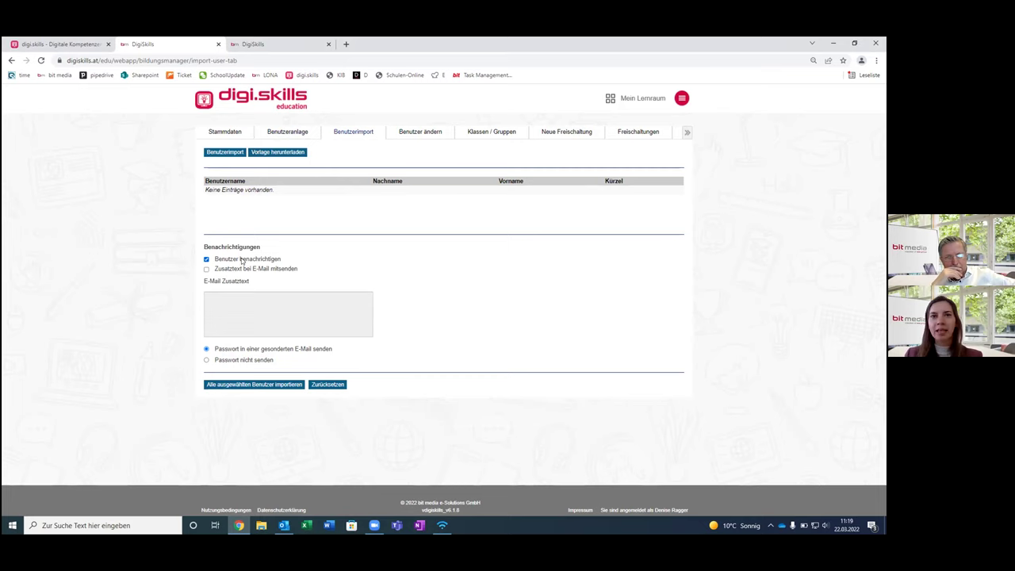
pyautogui.click(423, 133)
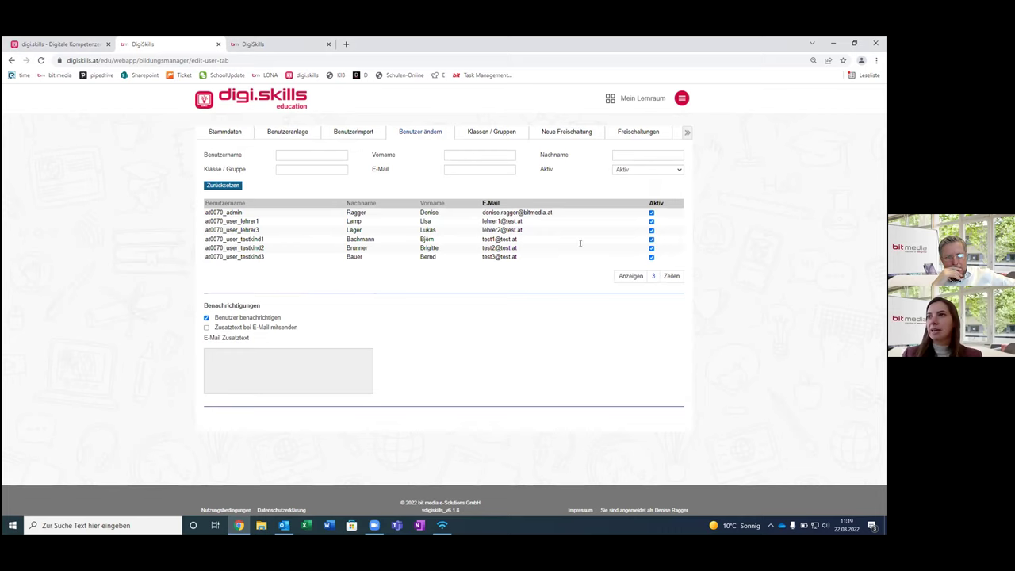
pyautogui.click(441, 221)
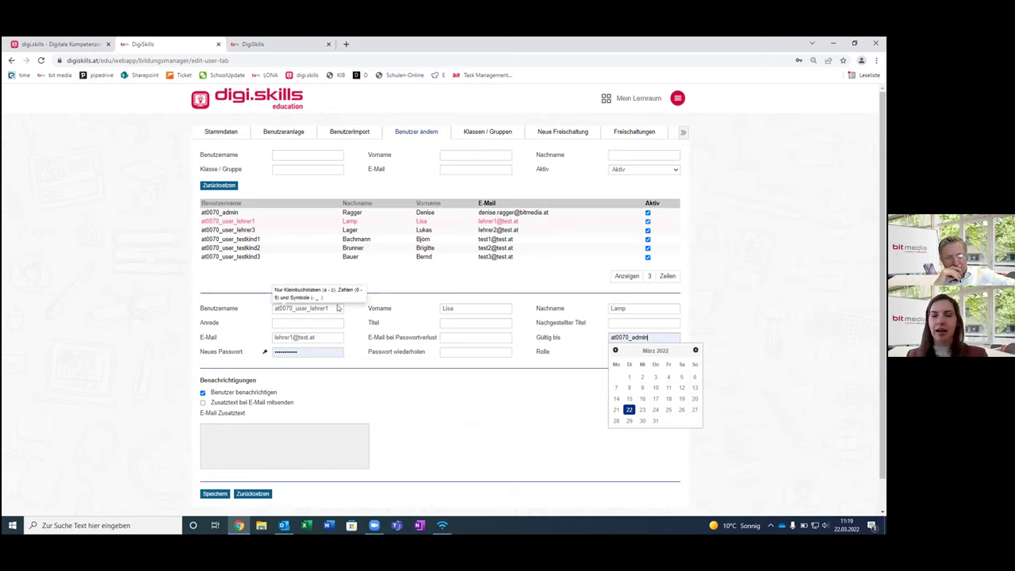
pyautogui.click(488, 135)
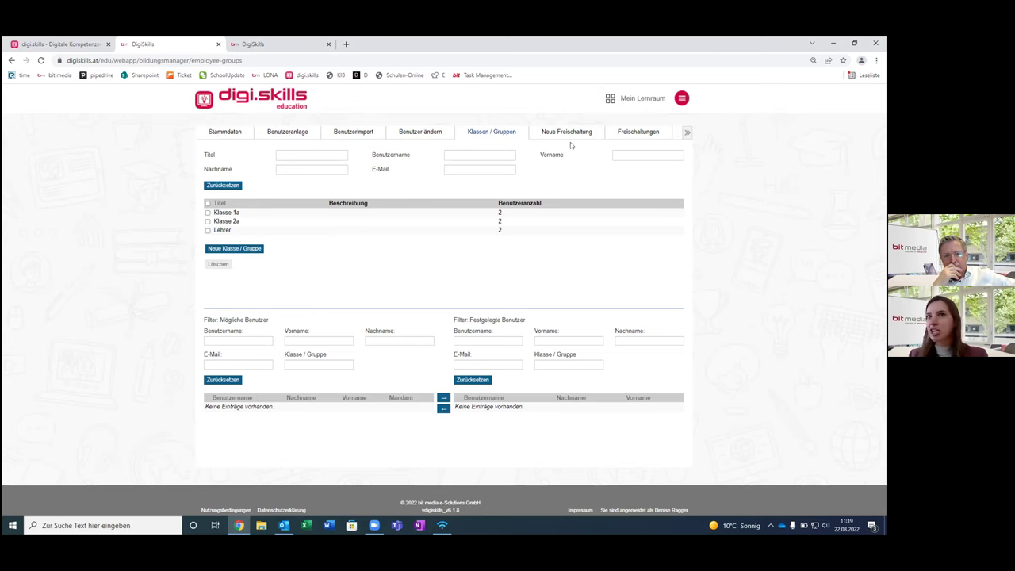
# Start a new course activation, list all possible users, and assign the first teacher account to it.
pyautogui.click(597, 136)
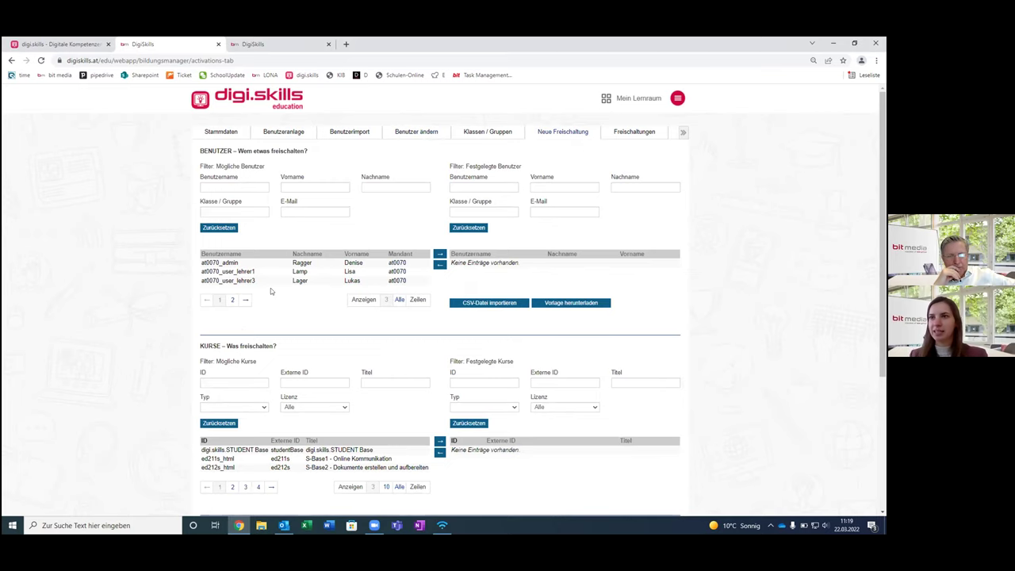
pyautogui.scroll(-1, 399, 258)
pyautogui.click(400, 254)
pyautogui.click(303, 230)
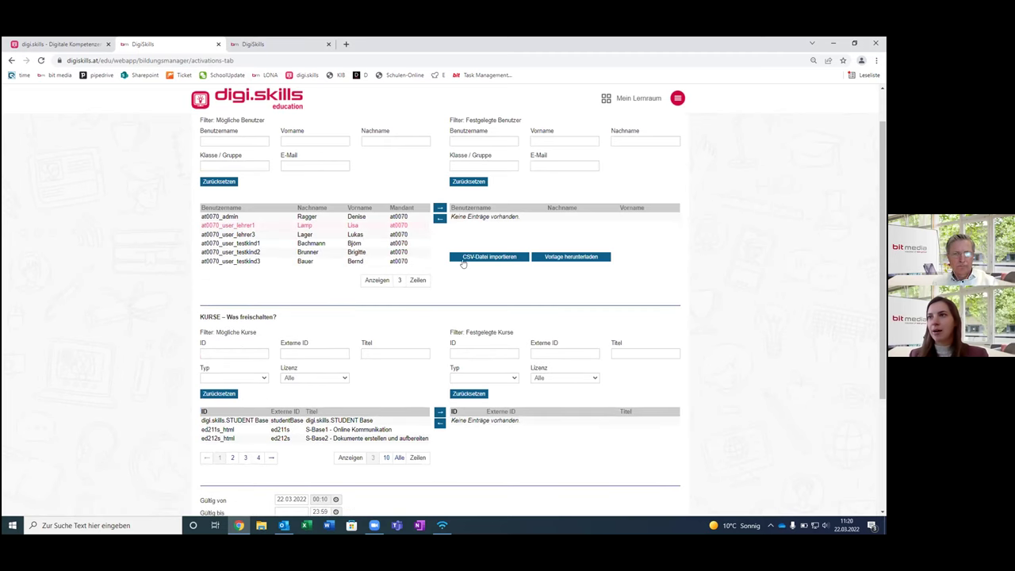
pyautogui.click(439, 208)
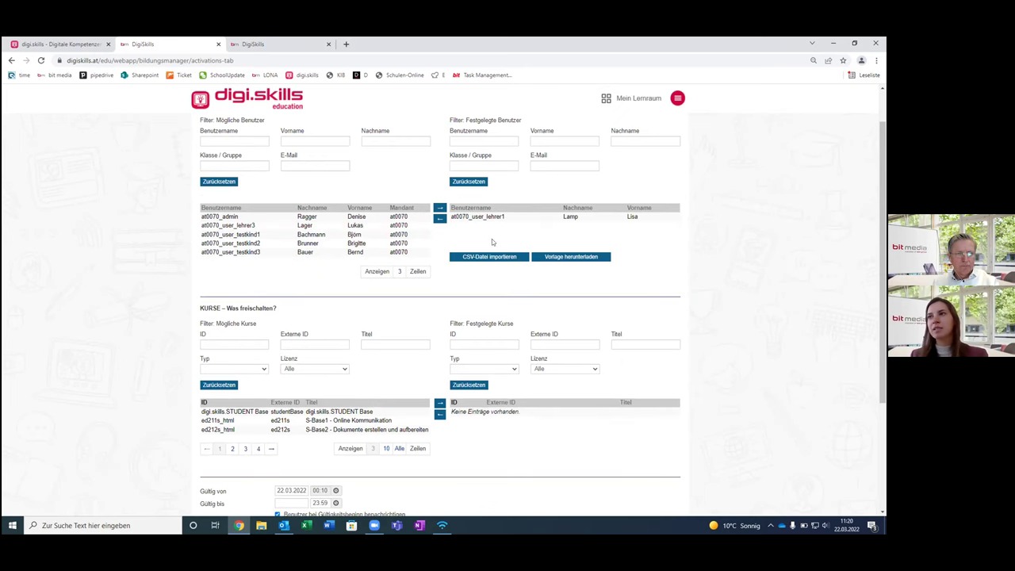
# List all available courses and assign S-Base1 - Online Kommunikation to the new activation.
pyautogui.scroll(-1, 486, 233)
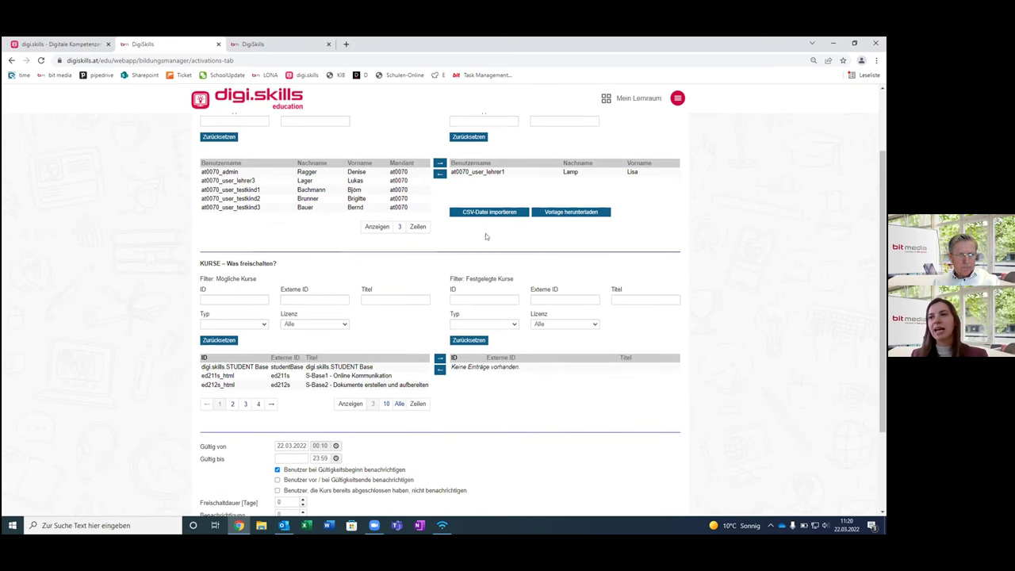
pyautogui.click(388, 402)
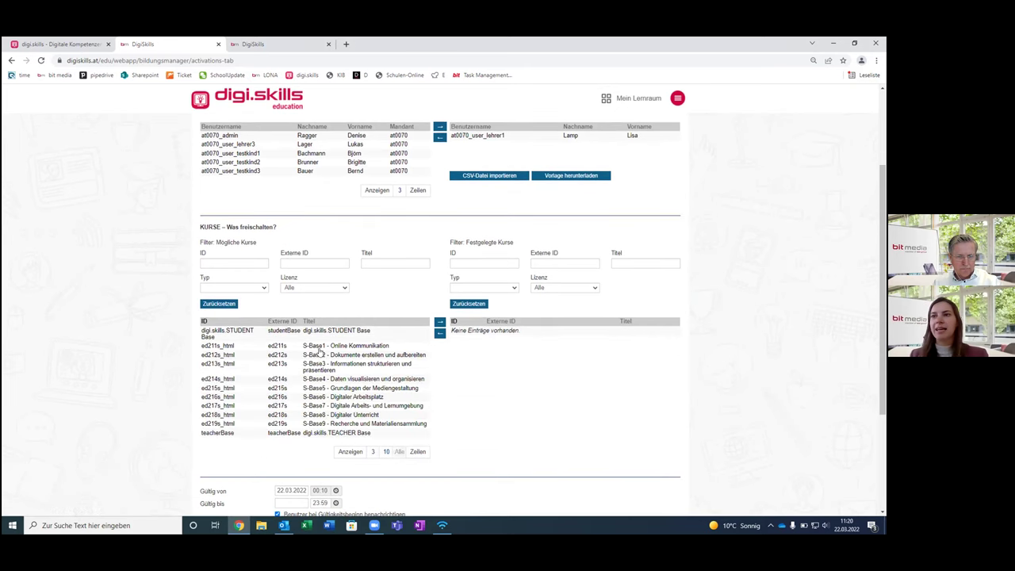
pyautogui.scroll(-2, 254, 317)
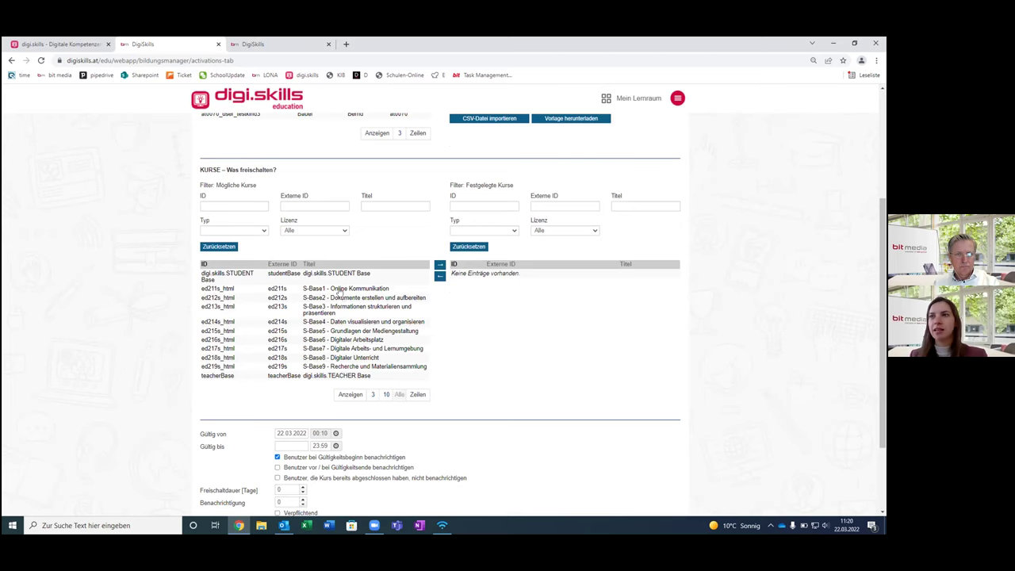
pyautogui.click(334, 290)
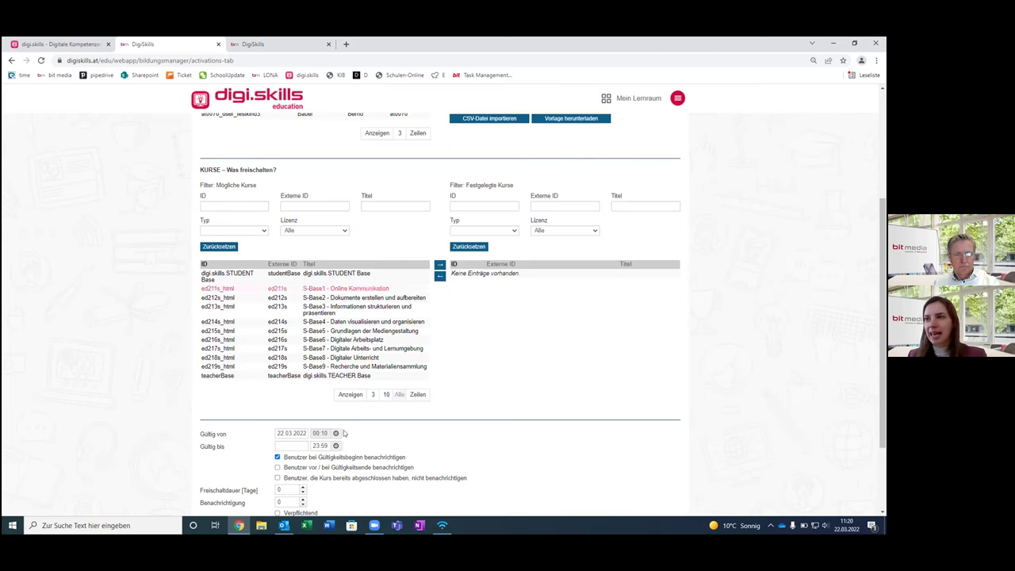
pyautogui.click(440, 270)
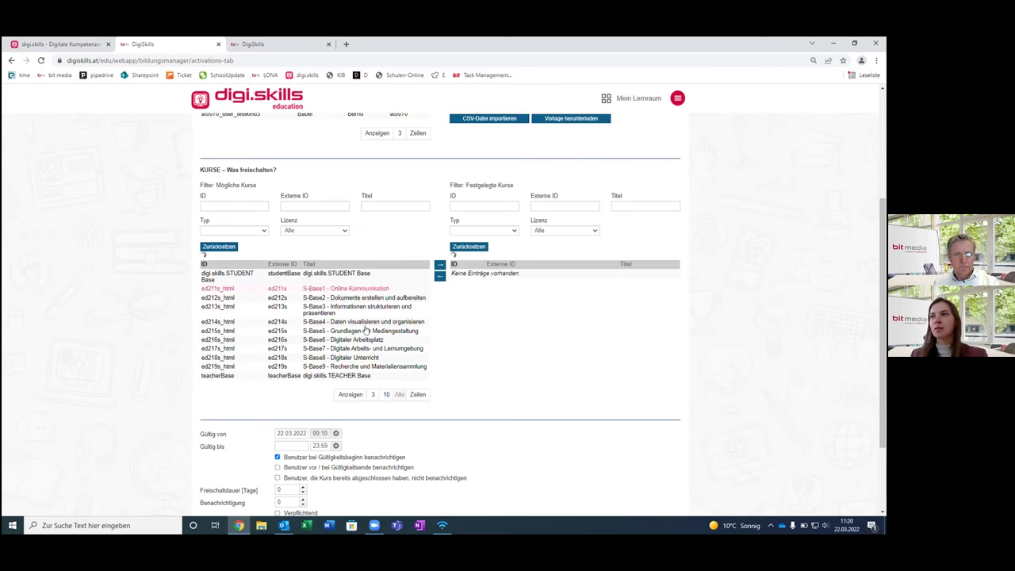
pyautogui.scroll(-1, 311, 371)
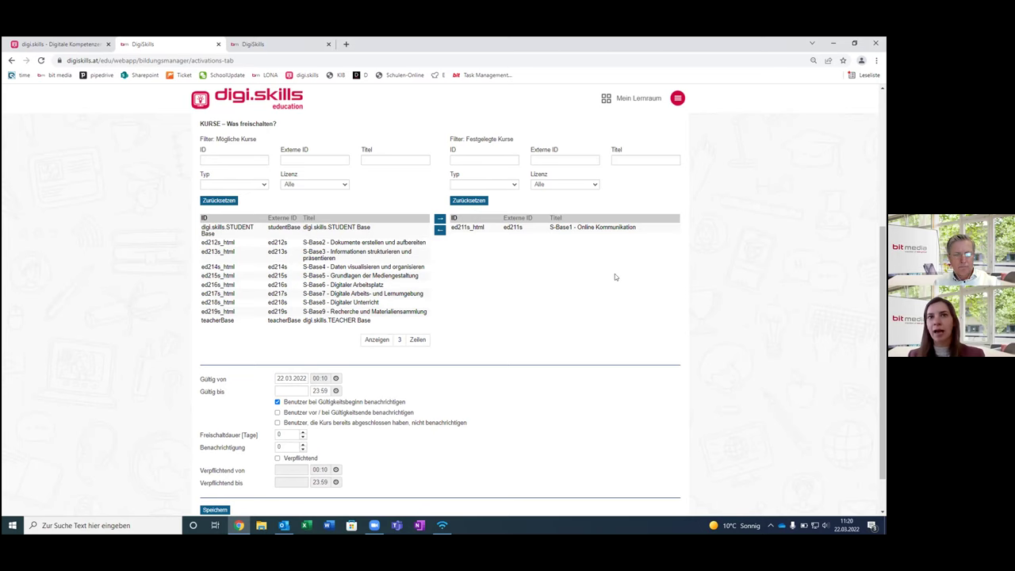
# Check the course and user selections of the new activation and view the list of existing Freischaltungen.
pyautogui.scroll(1, 511, 313)
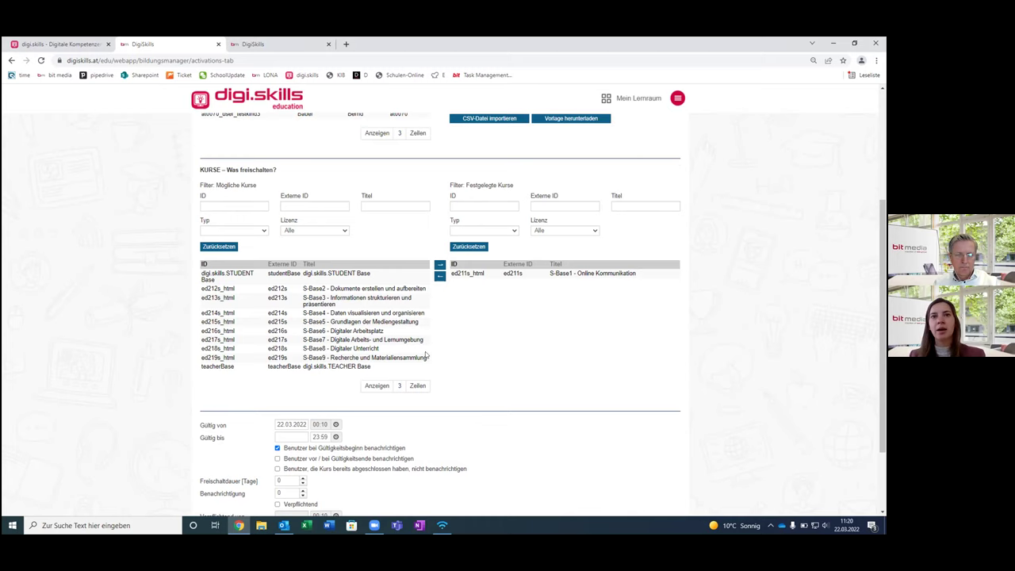
pyautogui.scroll(2, 556, 162)
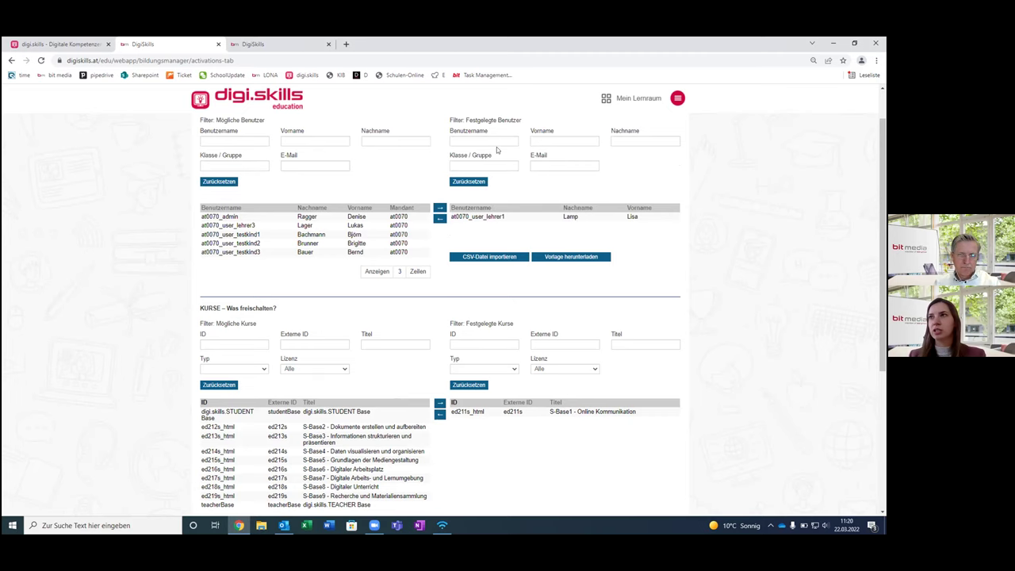
pyautogui.scroll(1, 588, 196)
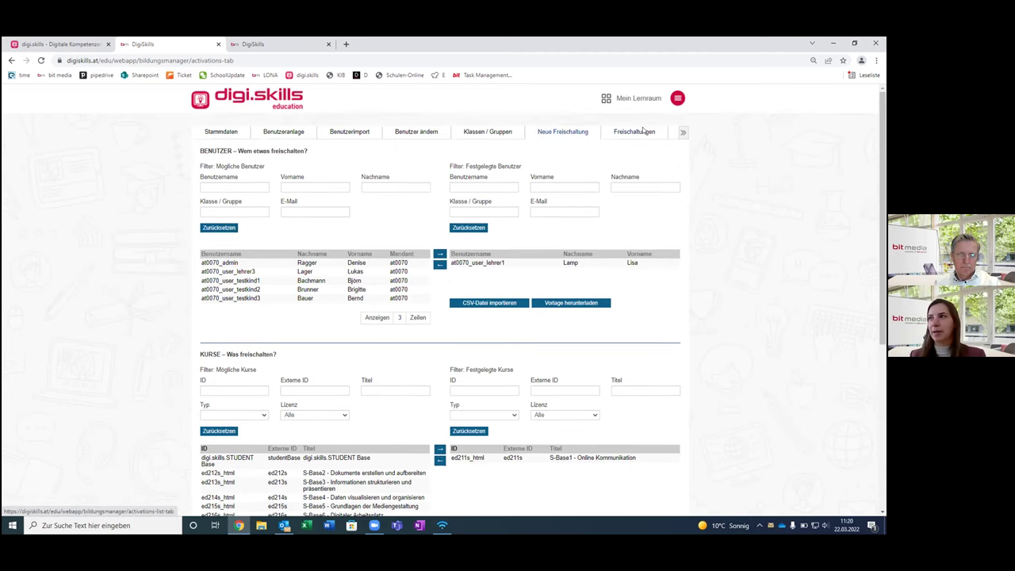
pyautogui.click(643, 132)
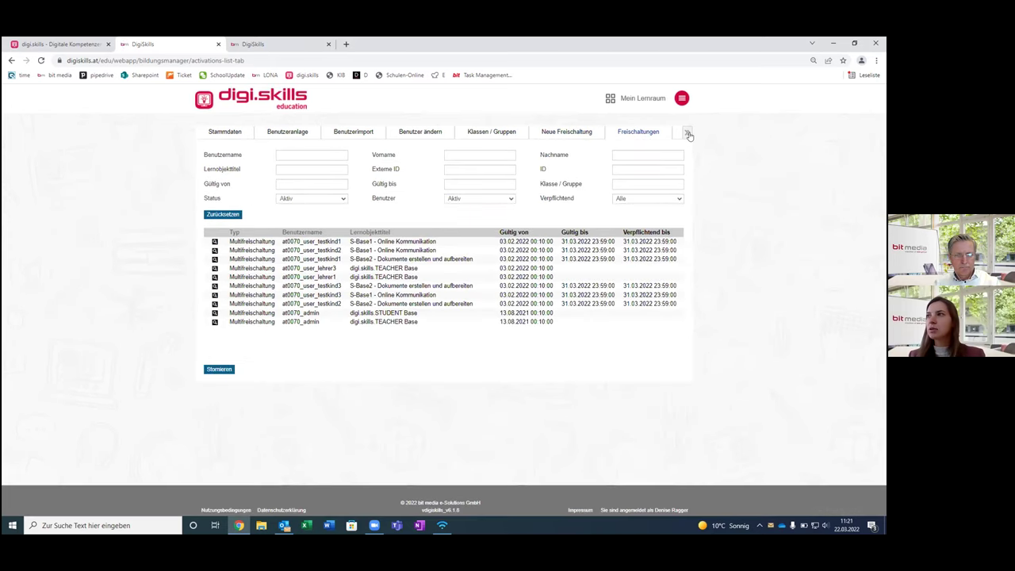
# Open the Lernfortschritt Schüler - Details report from Berichte with its default filters and look through the learners' lesson statuses.
pyautogui.click(687, 133)
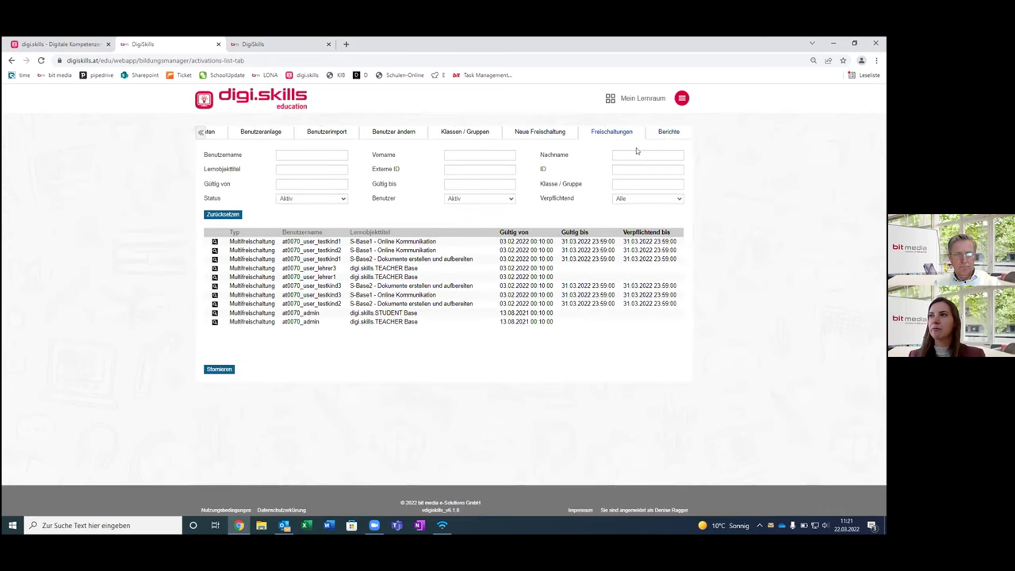
pyautogui.click(663, 131)
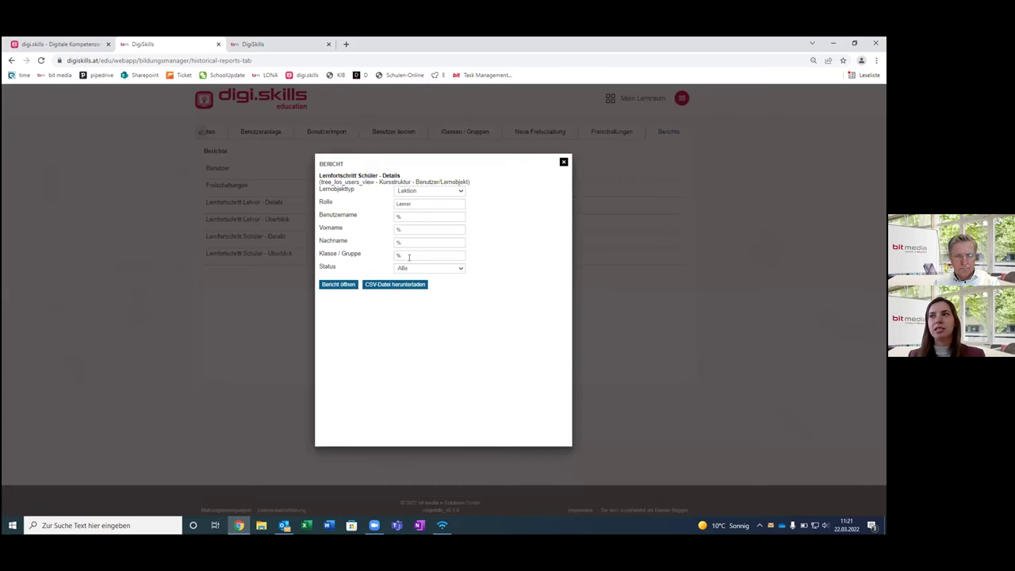
pyautogui.click(387, 238)
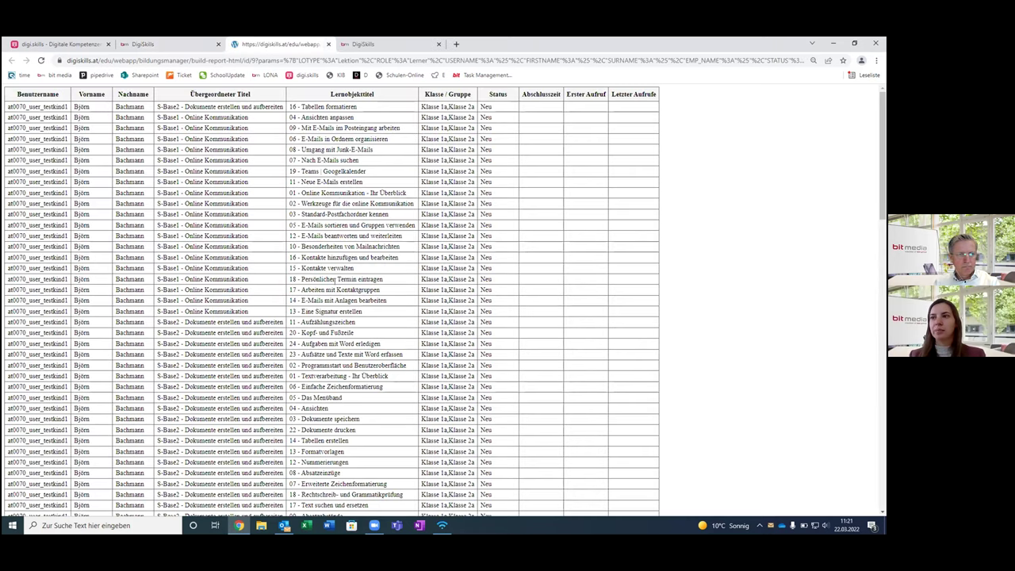
pyautogui.scroll(-3, 413, 266)
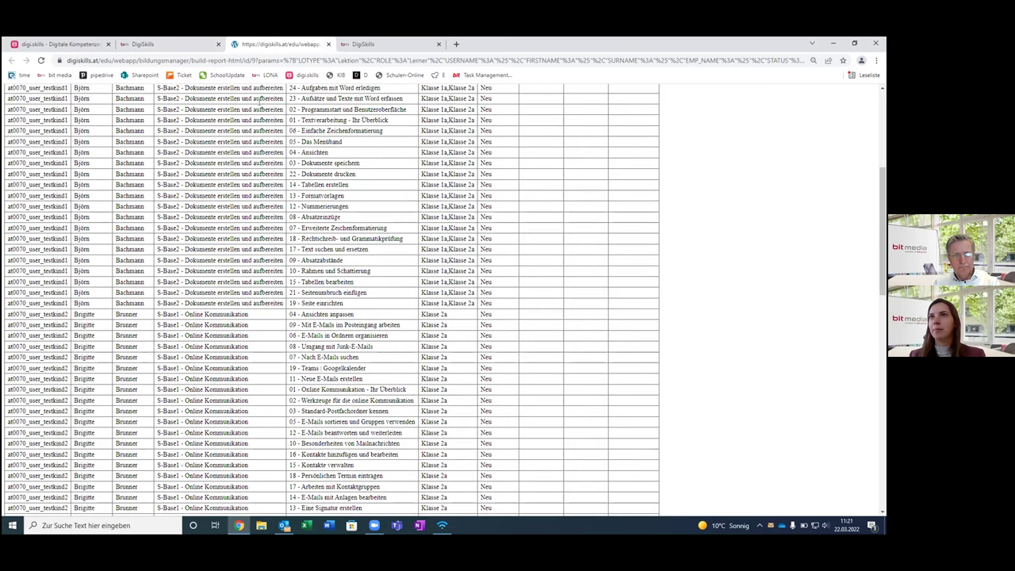
pyautogui.scroll(5, 259, 101)
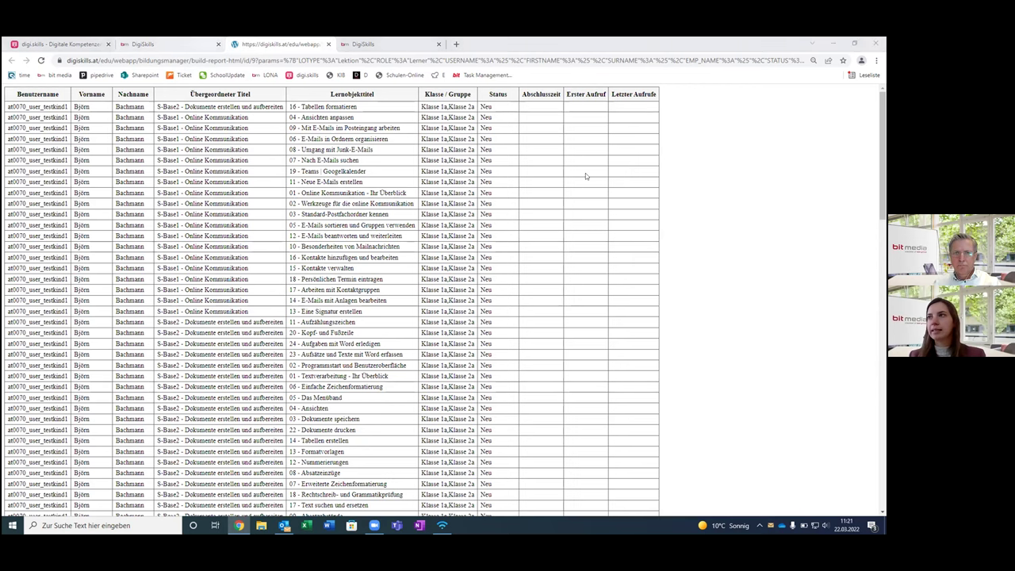
# Leave the report for the administration area and return to the Mein Lernraum start page.
pyautogui.click(194, 42)
pyautogui.click(559, 136)
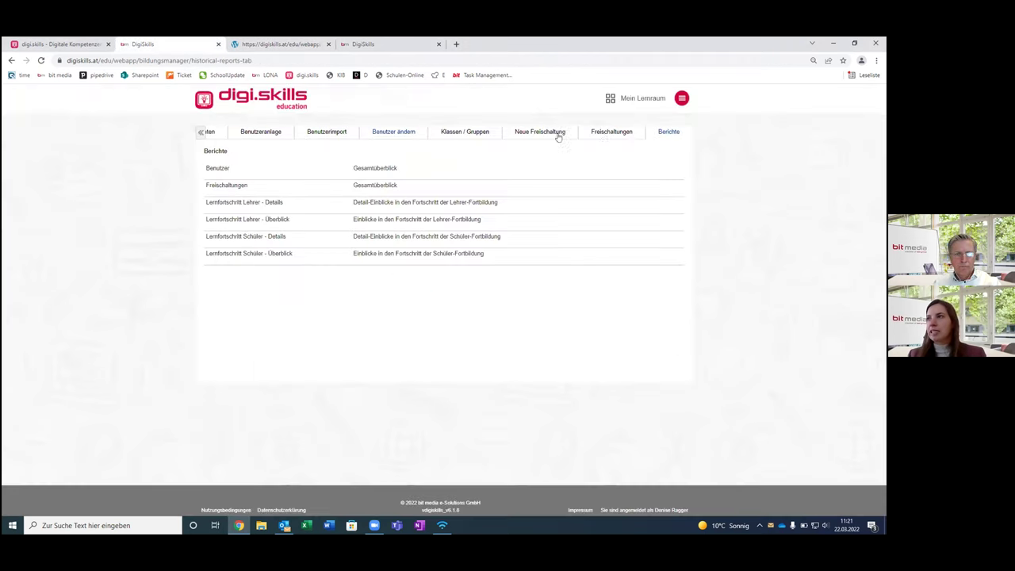
pyautogui.click(198, 131)
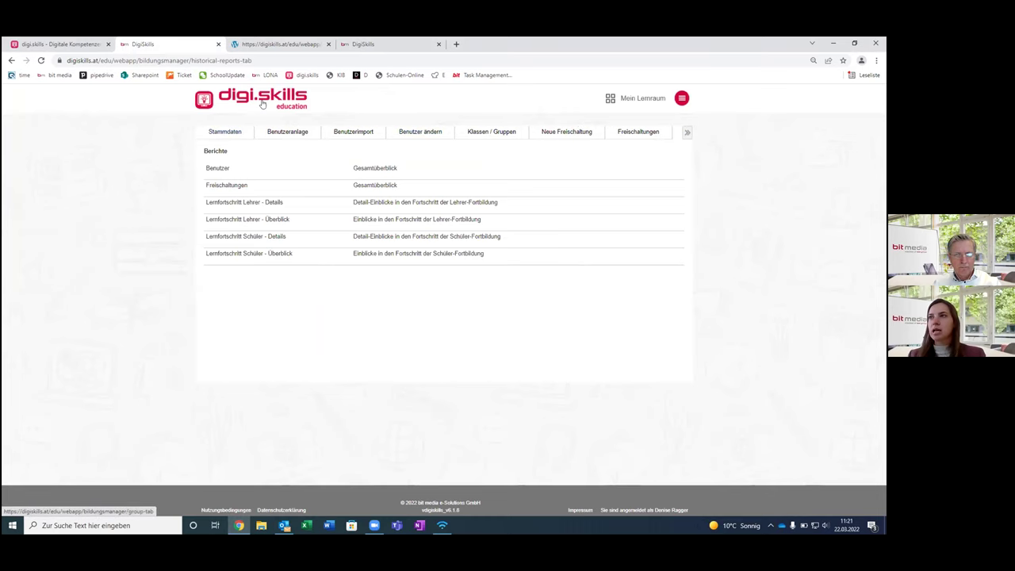
pyautogui.click(214, 100)
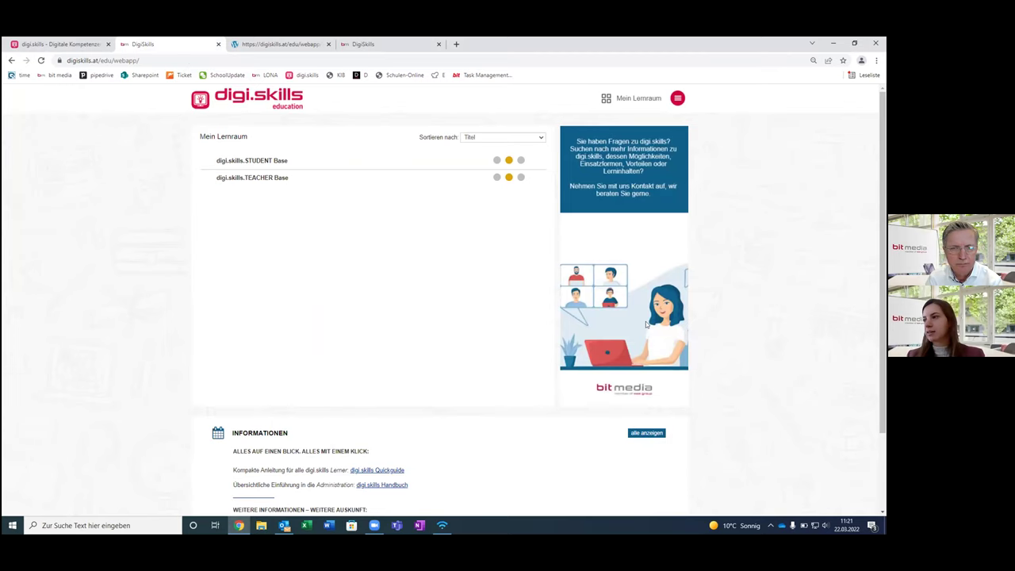
pyautogui.scroll(-1, 326, 247)
pyautogui.scroll(1, 238, 242)
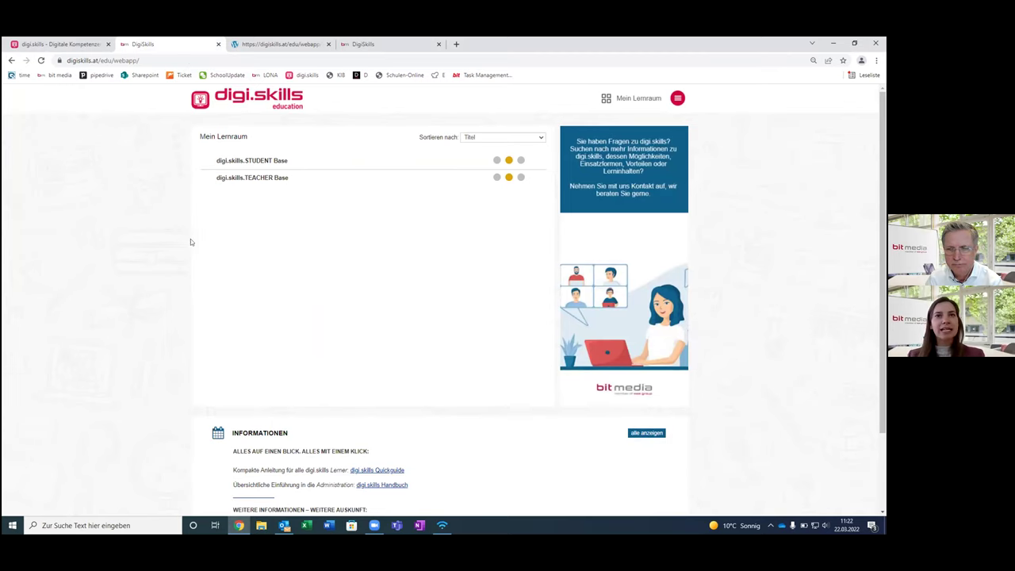